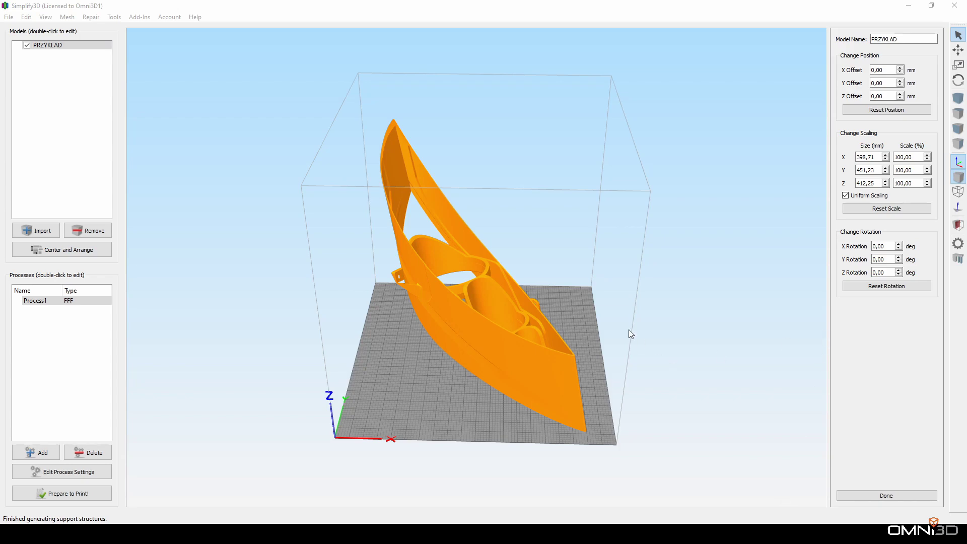
Generate automatic supports for the model with Normal support type, 1.00 mm pillar resolution and 57-degree maximum overhang angle.
mouse_move(585, 305)
mouse_down()
mouse_move(587, 289)
mouse_move(582, 295)
mouse_up()
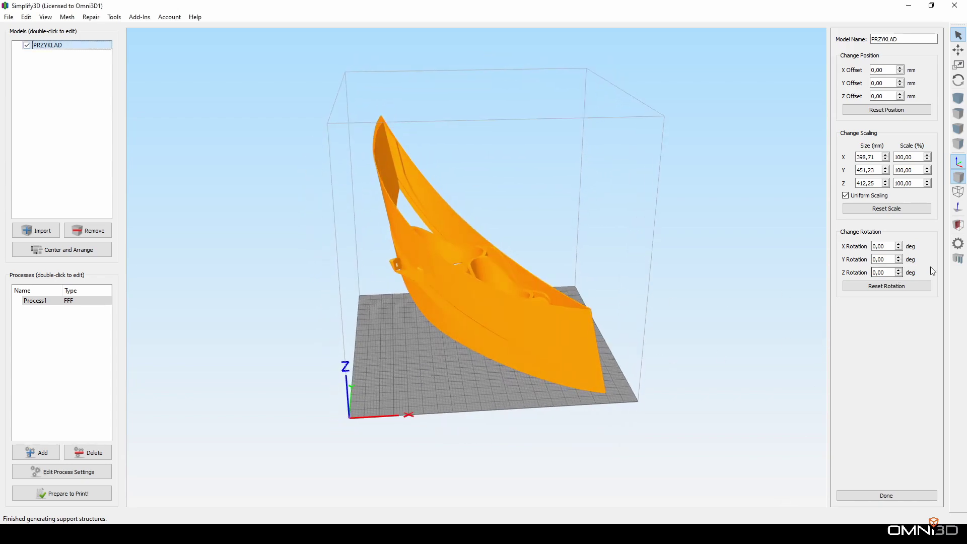
click(958, 258)
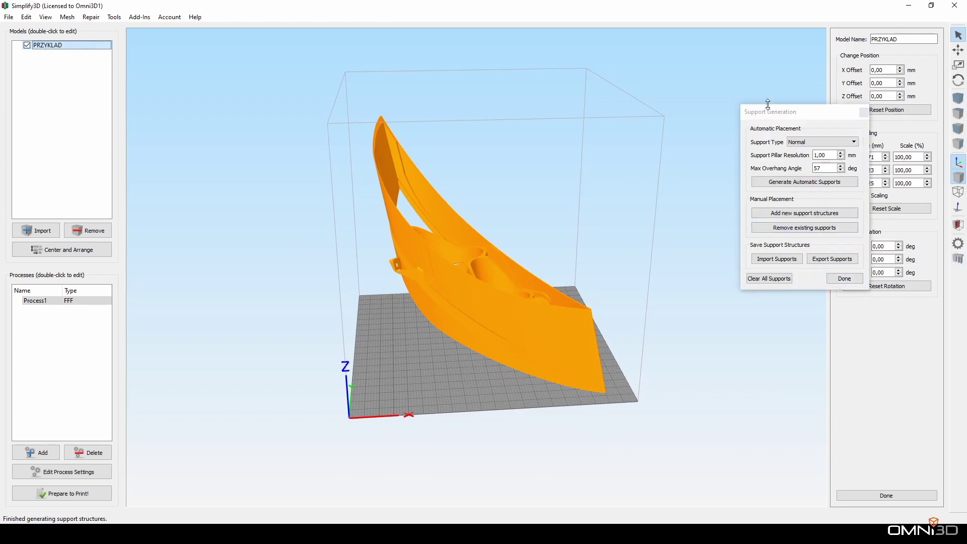
drag(767, 103, 703, 101)
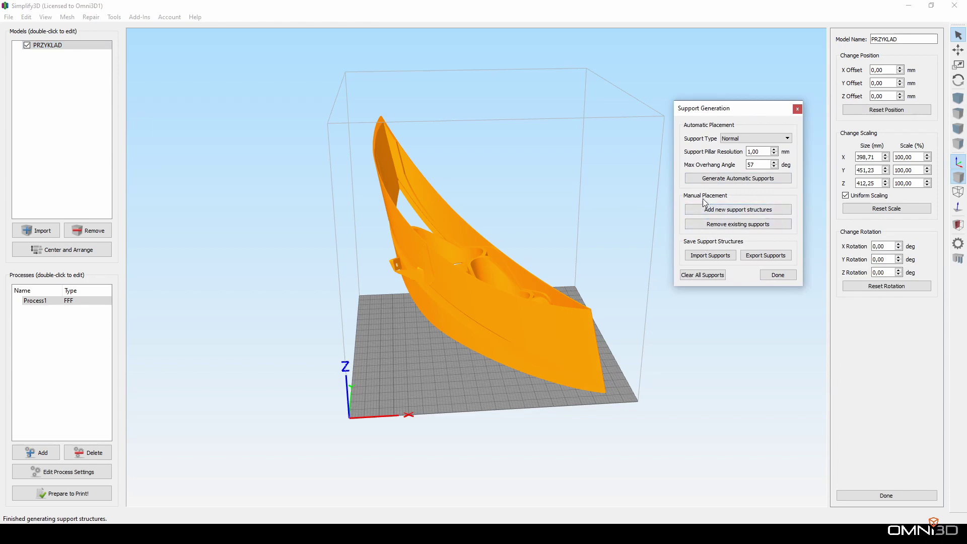
click(721, 180)
Remove the isolated support pillar standing apart from the main supports under the raised end of the model.
drag(546, 231, 486, 244)
scroll(428, 260, up, 4)
middle_drag(428, 260, 481, 224)
drag(482, 224, 520, 215)
scroll(494, 263, up, 6)
click(705, 226)
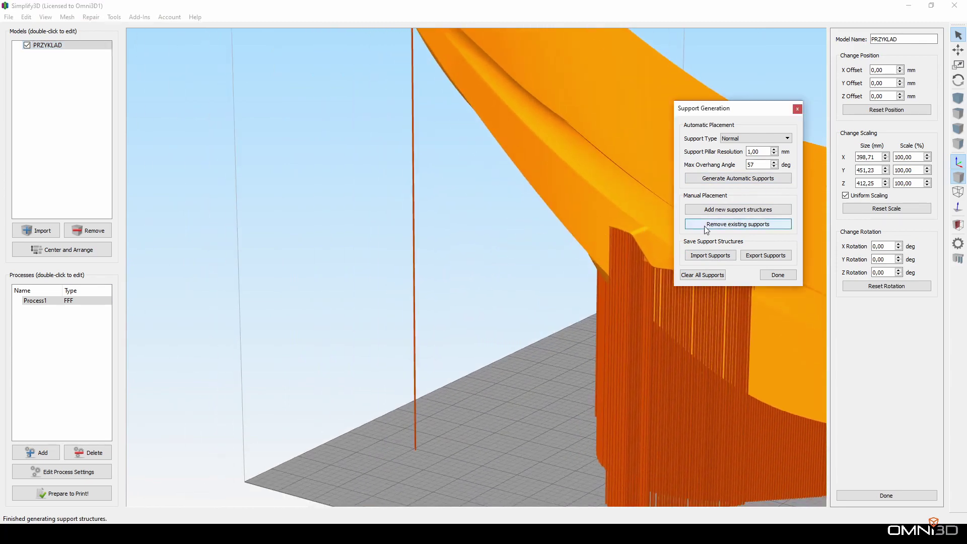
click(414, 259)
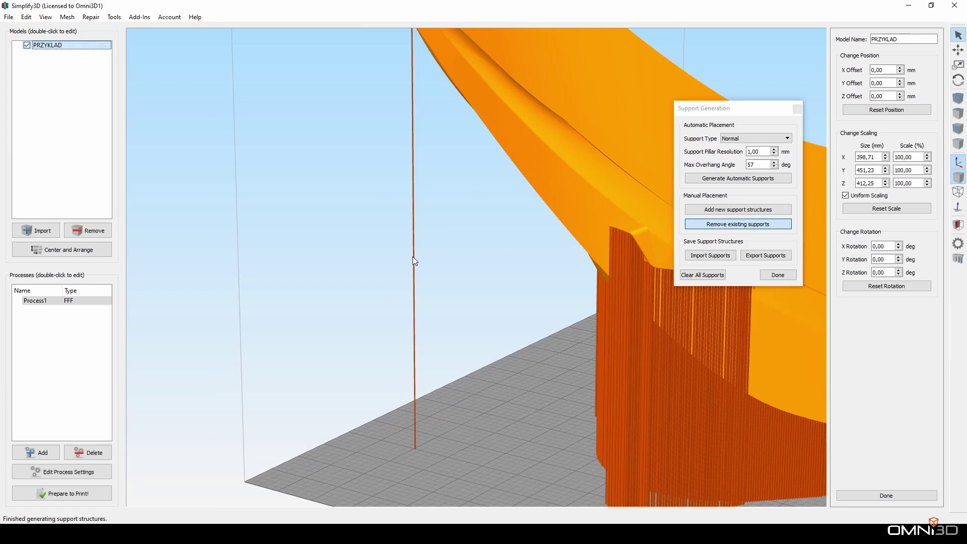
click(413, 255)
Add manual support pillars in the gap beneath the sloped edge of the side bracket.
middle_drag(431, 281, 366, 312)
click(773, 208)
drag(510, 285, 542, 137)
middle_drag(542, 137, 462, 252)
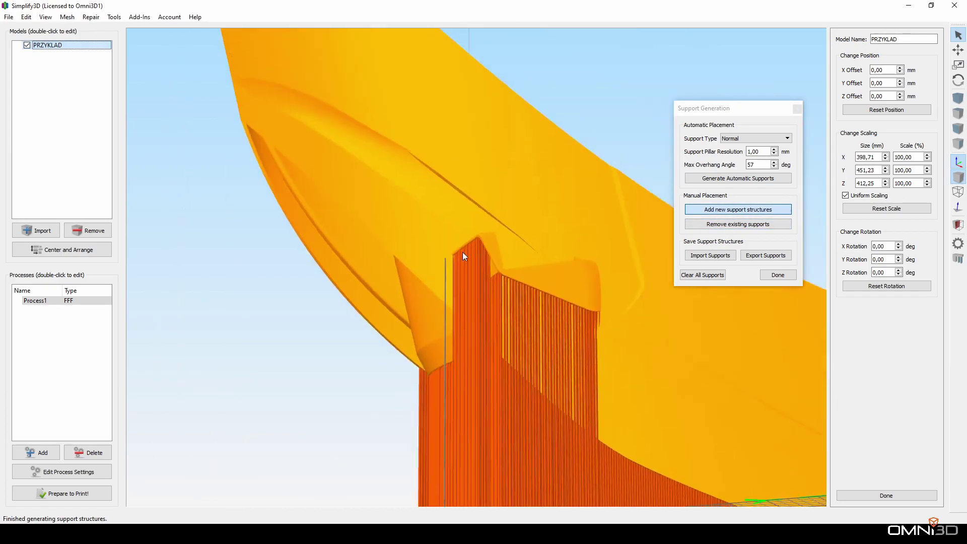
scroll(476, 261, up, 5)
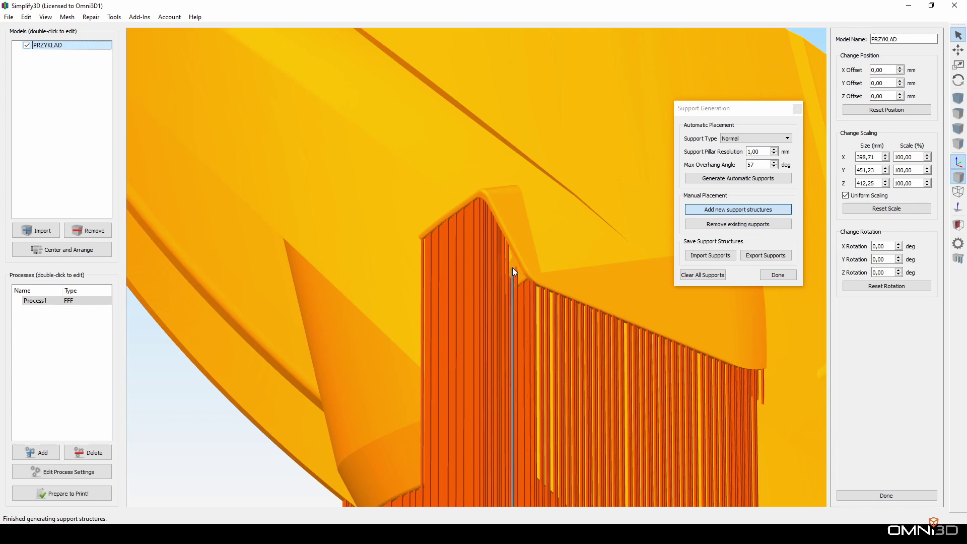
scroll(512, 275, down, 2)
scroll(510, 277, up, 5)
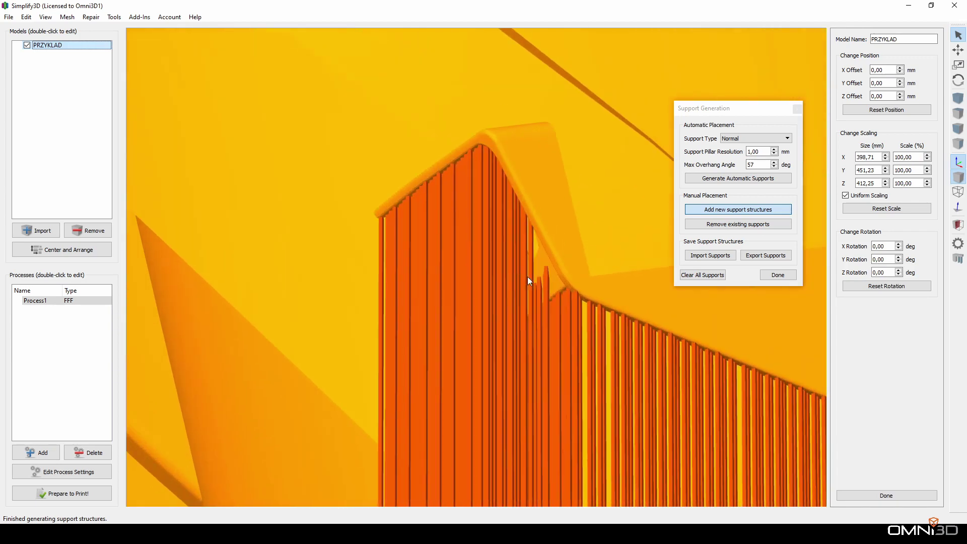
click(540, 268)
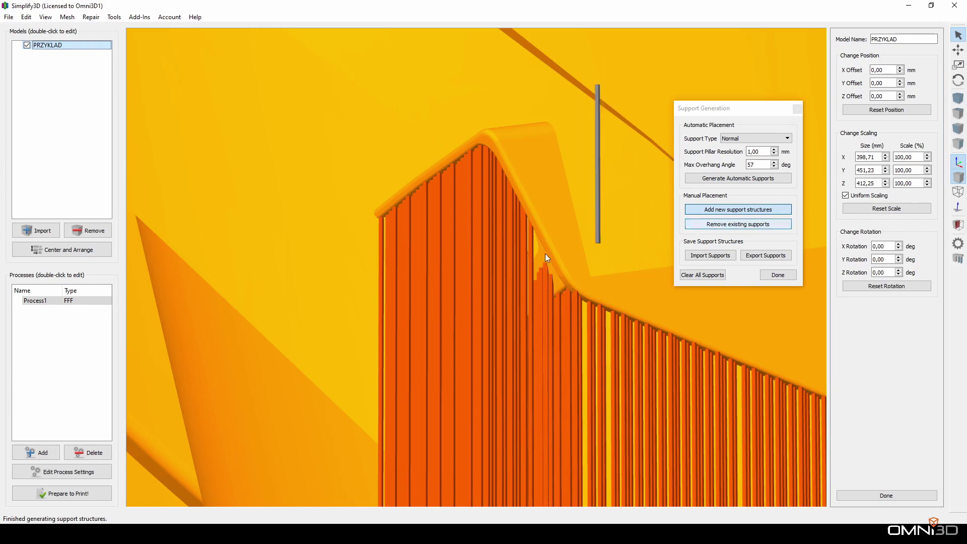
End manual support placement and move the Support Generation window further away from the model.
scroll(501, 272, down, 10)
drag(449, 354, 476, 204)
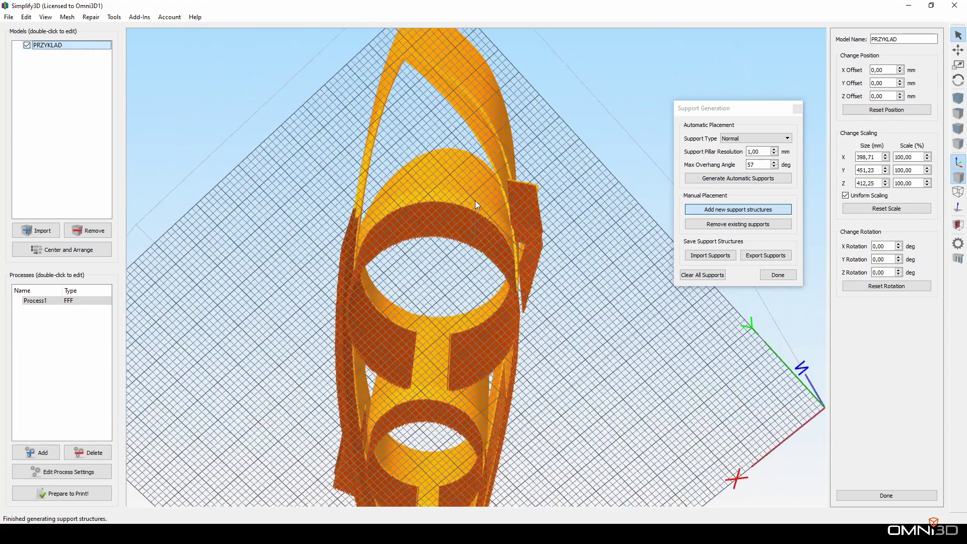
drag(396, 217, 445, 230)
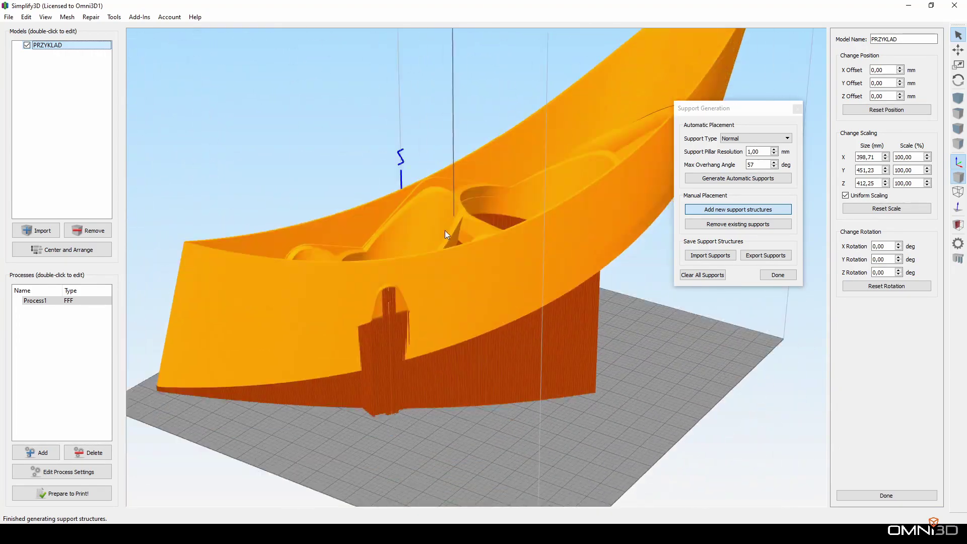
click(705, 211)
click(705, 211)
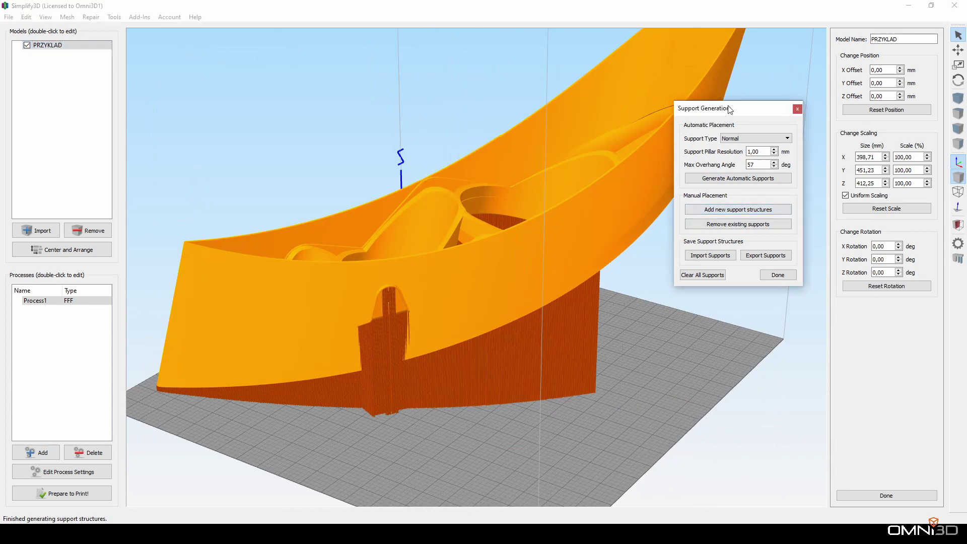
drag(729, 109, 761, 158)
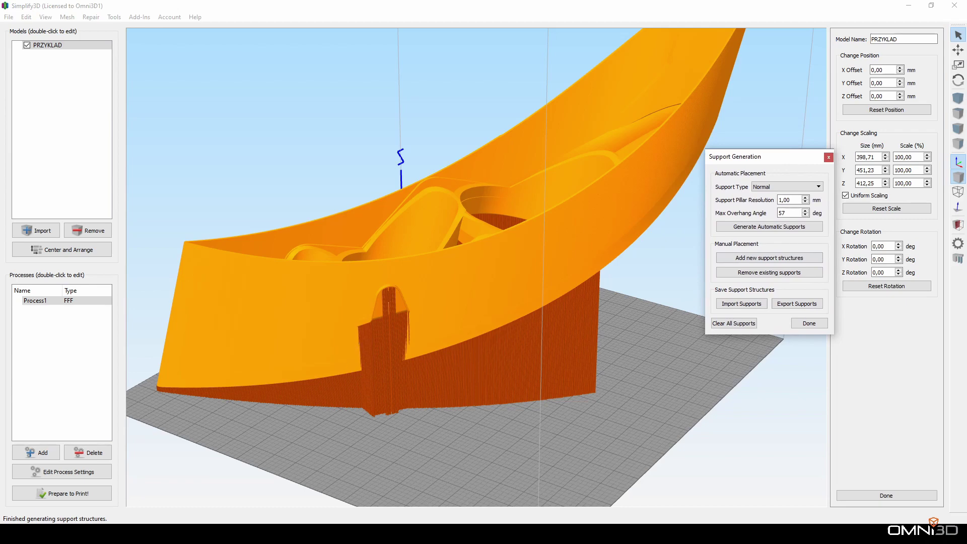
Switch to OP Auto Clicker, review its click interval and Start/Stop hotkey settings, and close it.
click(87, 533)
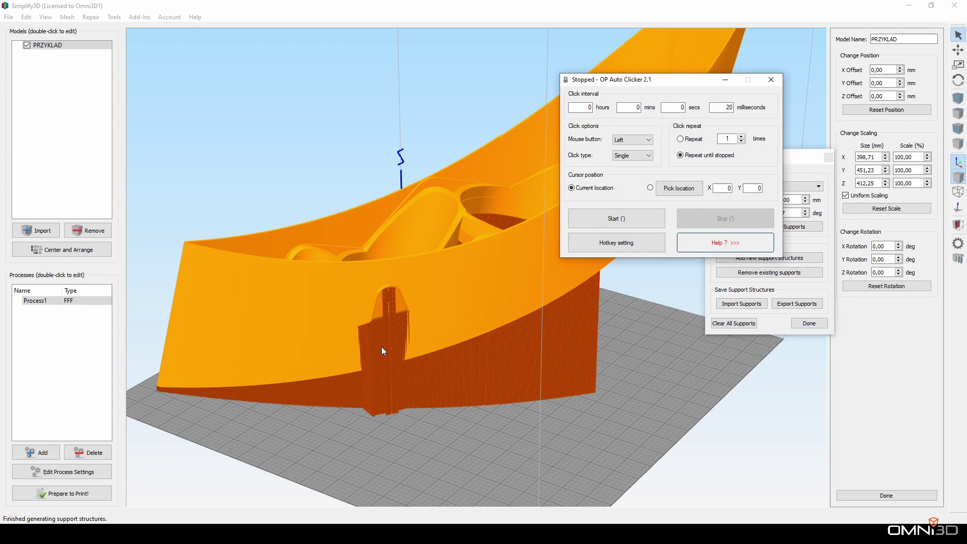
drag(639, 79, 558, 175)
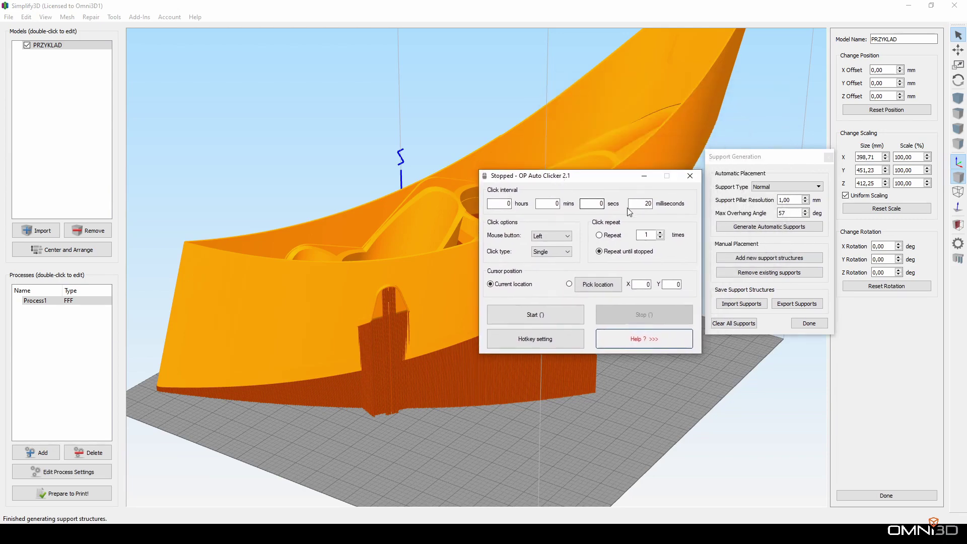
click(643, 204)
double_click(644, 203)
click(543, 338)
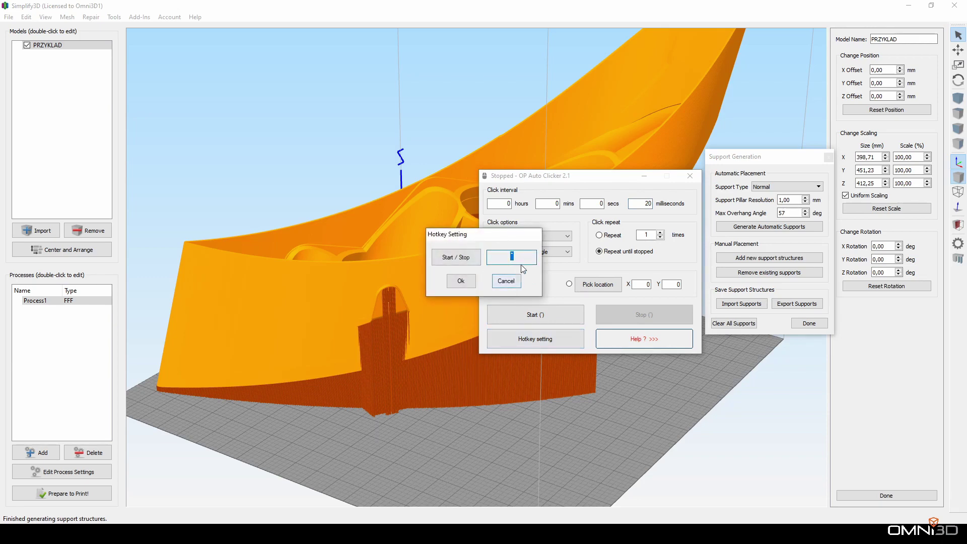
click(460, 280)
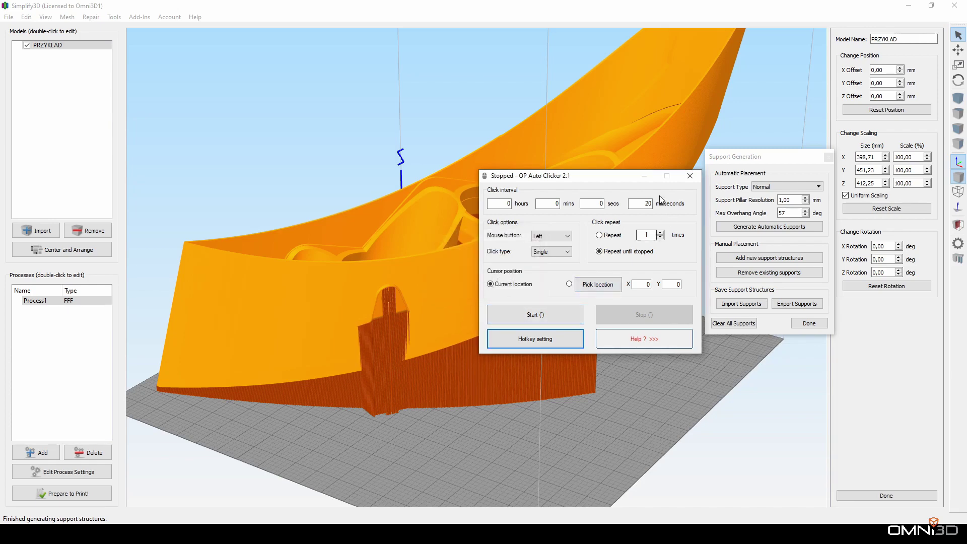
click(685, 177)
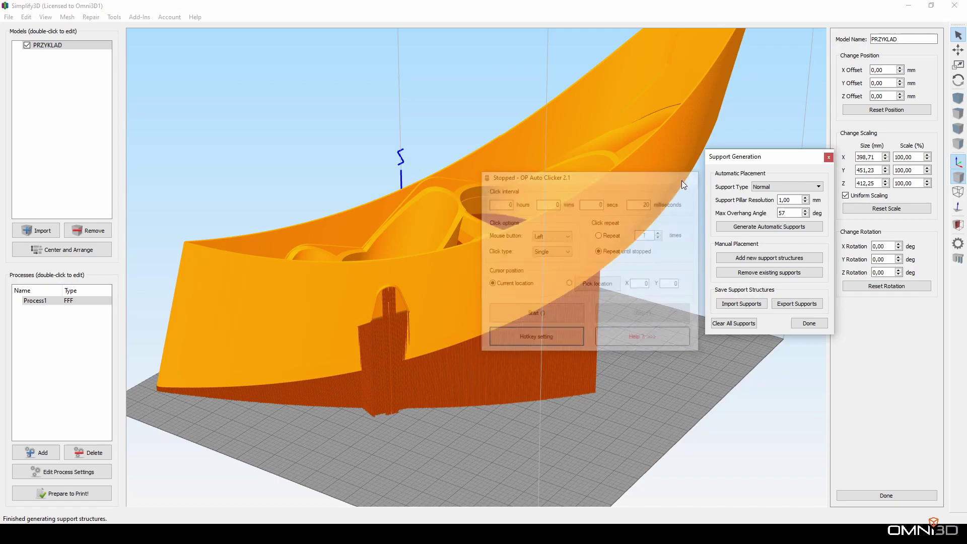
Reopen OP Auto Clicker, set its click interval to 20 milliseconds and minimize it.
middle_drag(640, 212, 575, 269)
drag(585, 294, 331, 379)
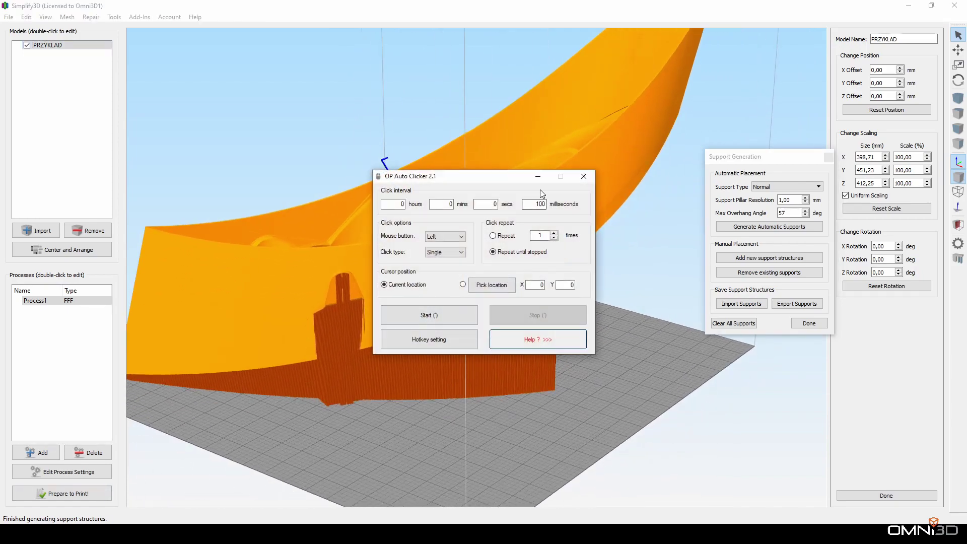
drag(535, 203, 567, 207)
text(20)
click(544, 178)
Examine the generated supports beneath the model and around the side bracket from several angles.
drag(600, 184, 635, 188)
scroll(592, 245, down, 1)
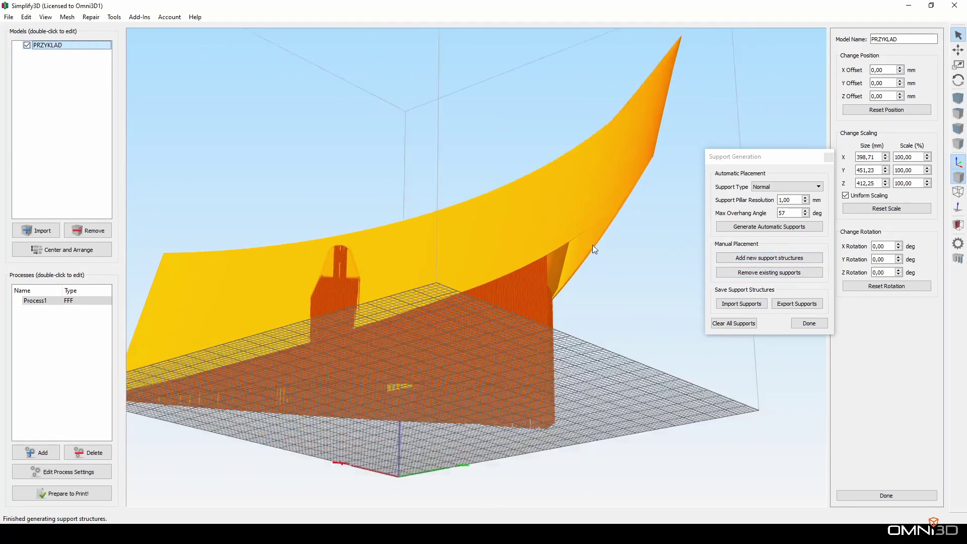
scroll(592, 244, up, 2)
mouse_move(536, 285)
mouse_down()
mouse_move(455, 325)
mouse_move(485, 254)
mouse_move(518, 261)
mouse_move(539, 286)
mouse_move(542, 274)
mouse_up()
scroll(517, 261, up, 1)
drag(515, 241, 456, 279)
scroll(453, 281, down, 3)
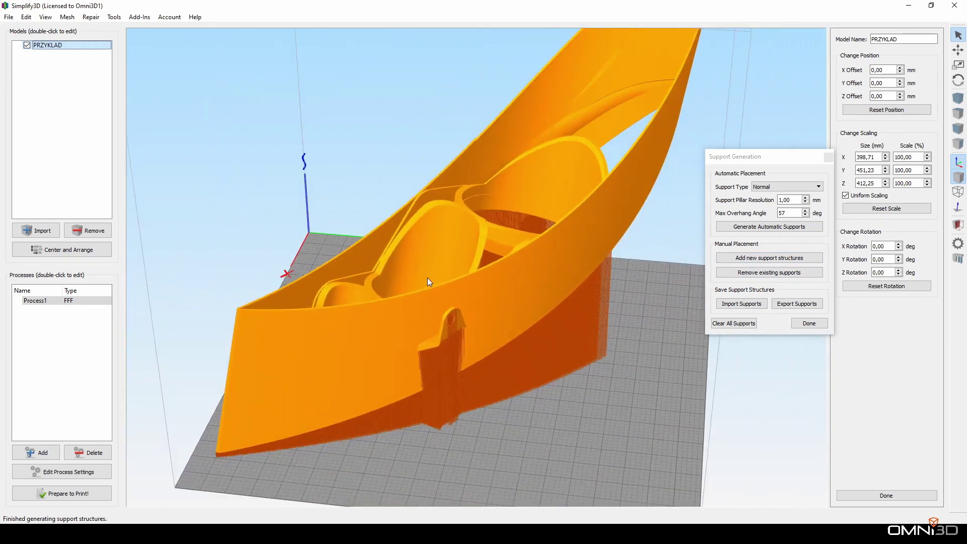
Review the mouse and keyboard shortcuts for rotating, panning and zooming in the general options.
click(114, 17)
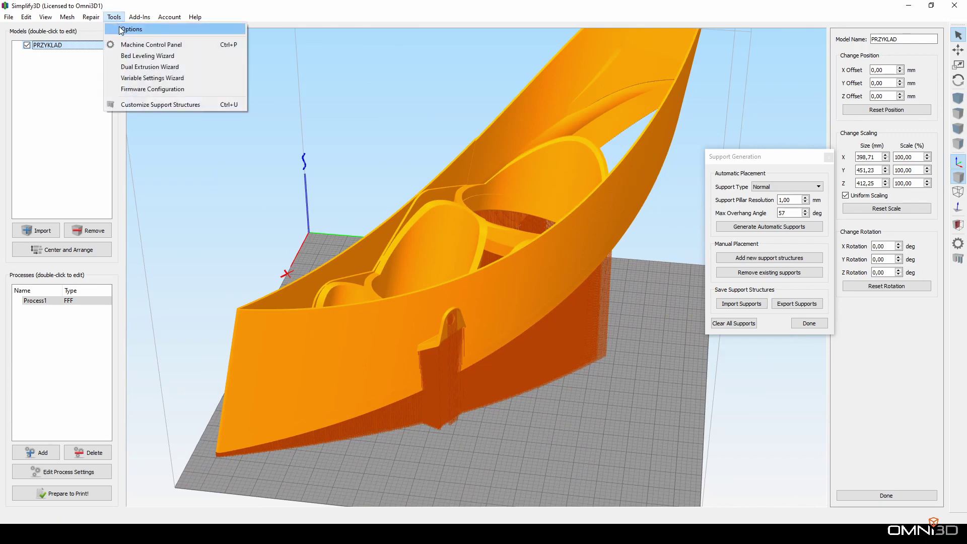
click(122, 30)
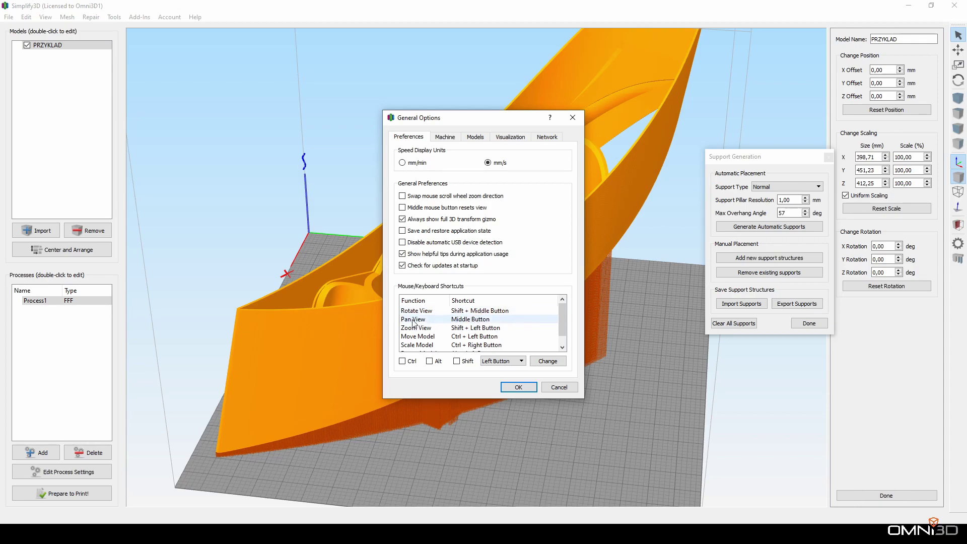
click(518, 387)
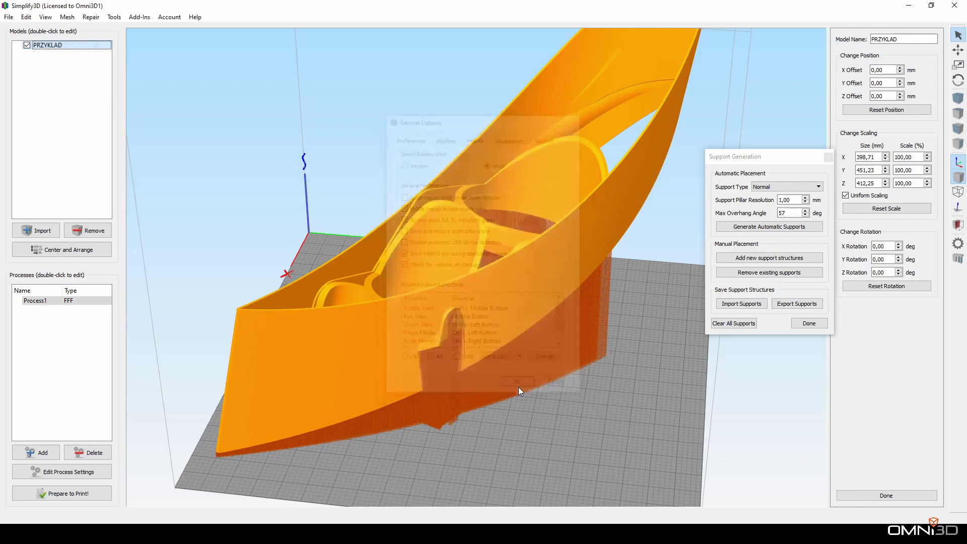
Remove the support pillars that cross the hole and upper opening of the side bracket's rounded lug.
shift+middle_drag(511, 332, 718, 277)
scroll(579, 261, up, 4)
click(720, 274)
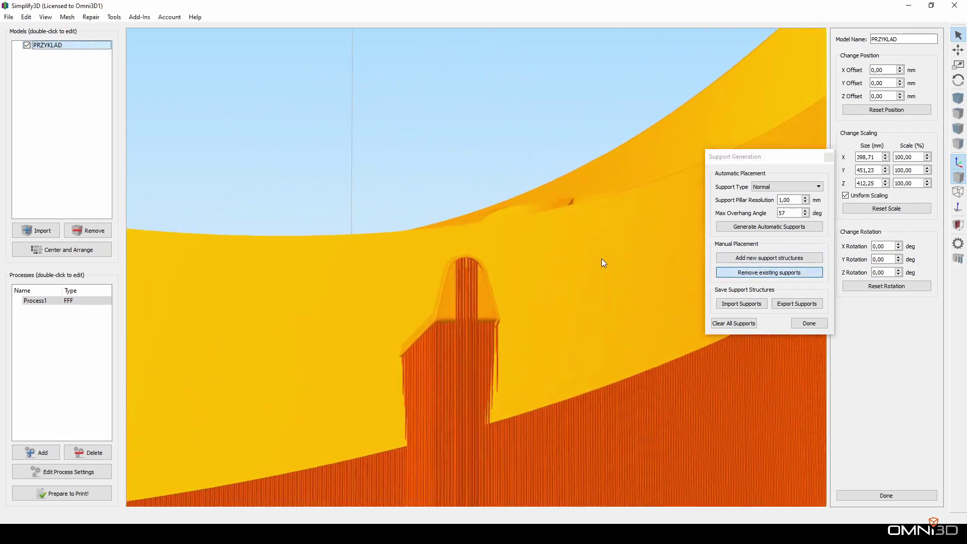
drag(601, 258, 578, 261)
click(739, 269)
right_drag(579, 261, 578, 305)
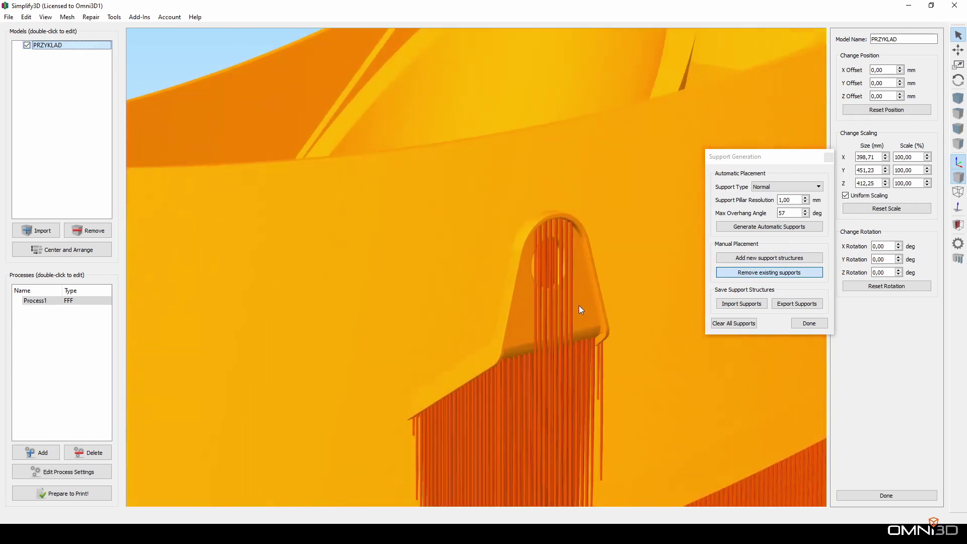
click(573, 294)
click(565, 282)
click(556, 267)
click(539, 263)
click(537, 263)
click(540, 261)
click(543, 260)
click(547, 258)
click(550, 257)
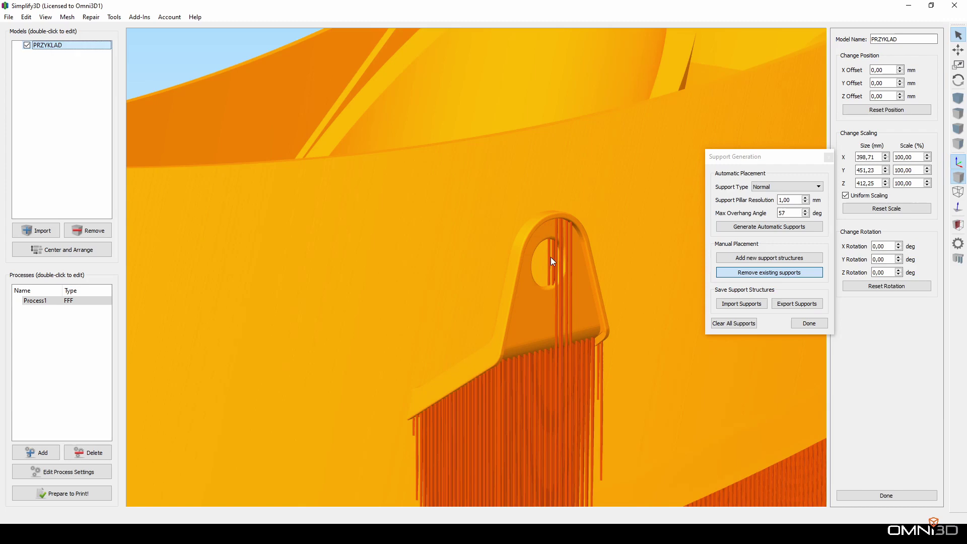
click(556, 257)
click(560, 257)
click(563, 257)
click(567, 257)
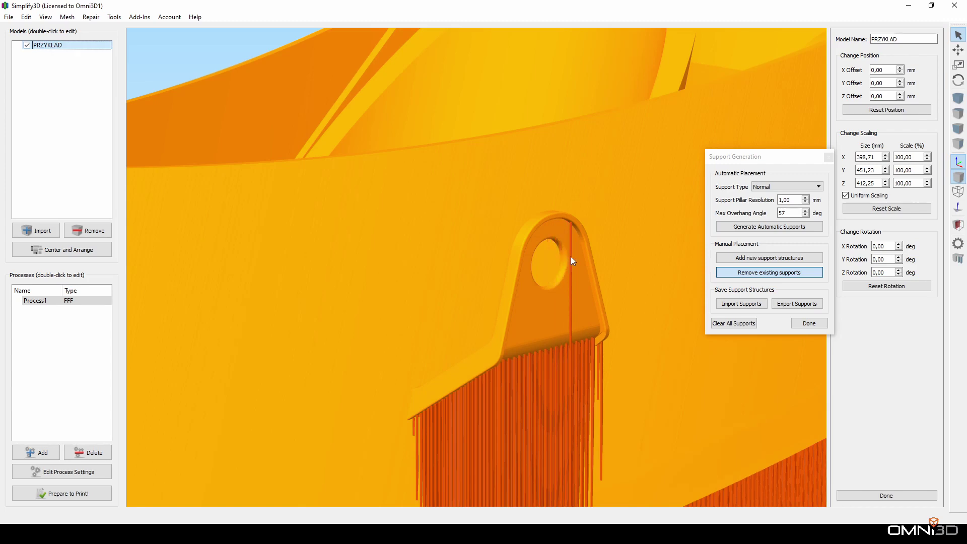
click(571, 258)
Remove the stray support pillars at the outer end of the bracket lug's lower edge, thinning those beneath it.
click(588, 359)
click(592, 357)
click(590, 356)
click(586, 357)
click(580, 359)
click(577, 361)
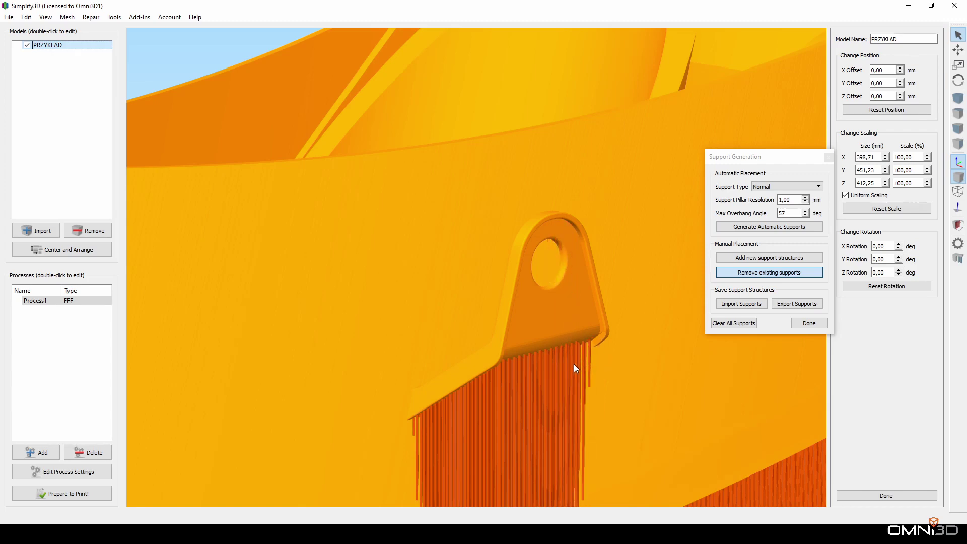
click(572, 365)
click(566, 368)
click(559, 376)
click(551, 380)
click(536, 389)
click(545, 390)
click(550, 389)
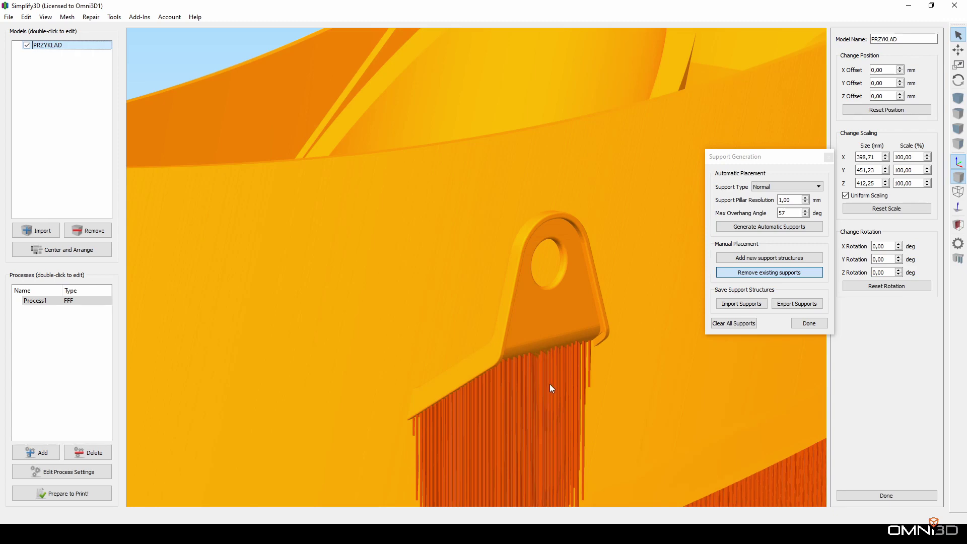
click(561, 385)
click(568, 377)
click(577, 370)
click(584, 361)
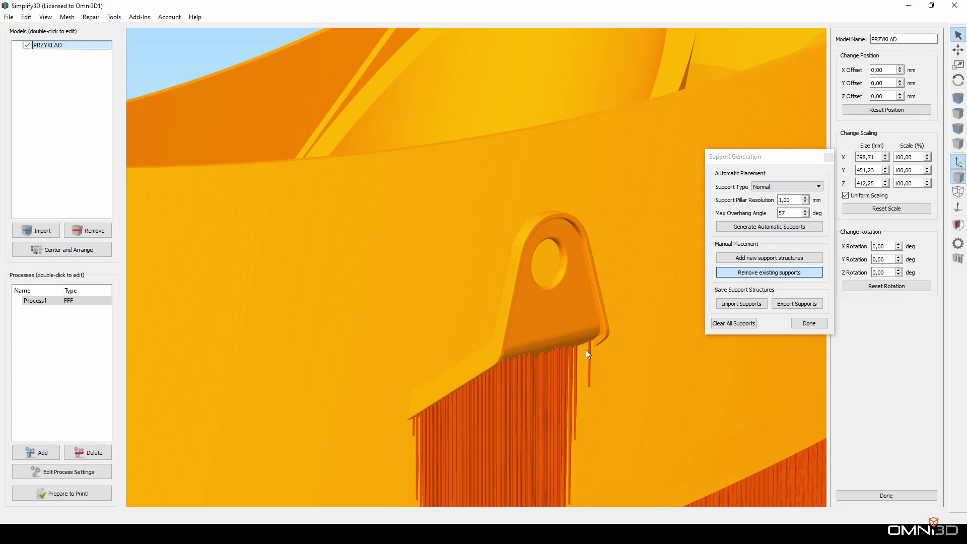
click(589, 348)
Examine the cleaned-up bracket supports and the remaining supports around the whole model.
scroll(587, 350, down, 3)
middle_drag(605, 318, 612, 272)
drag(611, 273, 557, 337)
scroll(557, 338, down, 5)
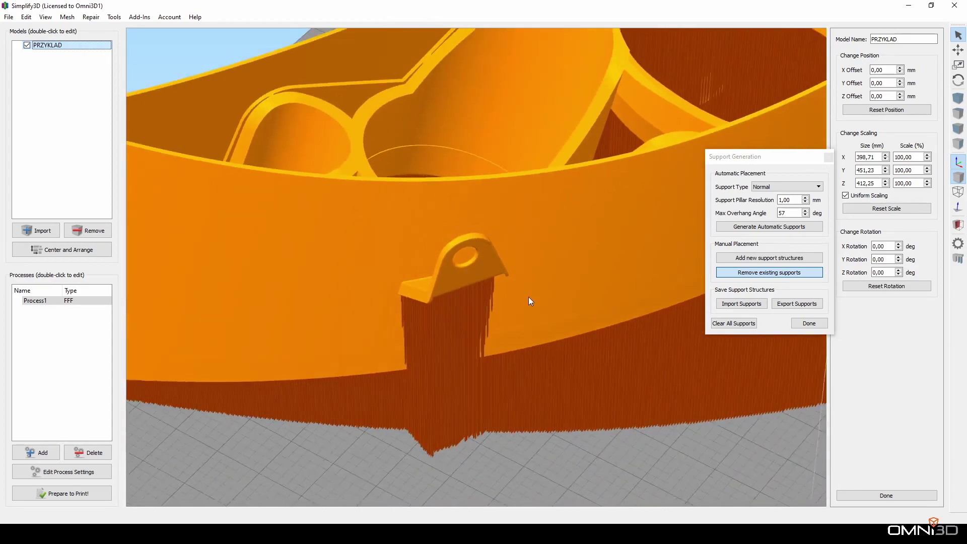
drag(547, 281, 486, 196)
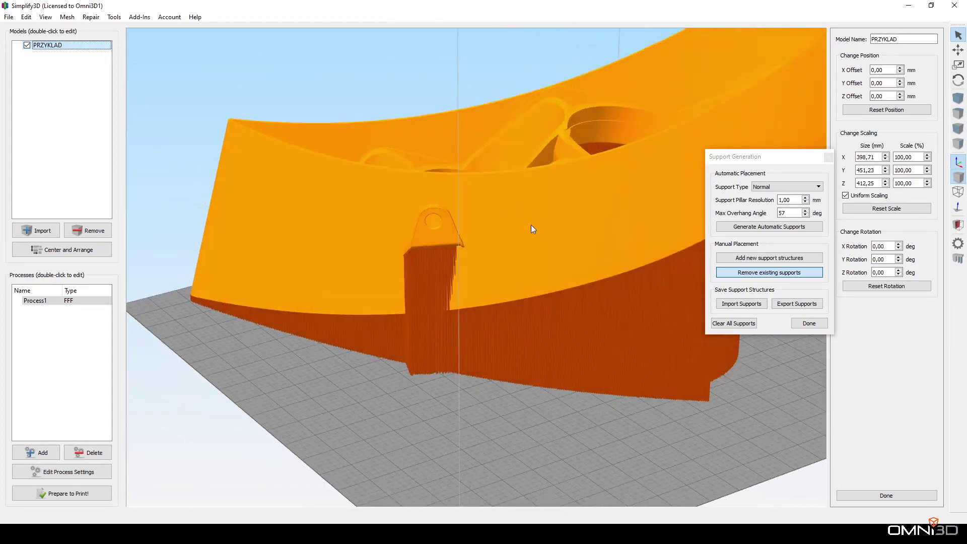
drag(531, 225, 327, 222)
drag(467, 272, 425, 308)
middle_drag(425, 307, 460, 318)
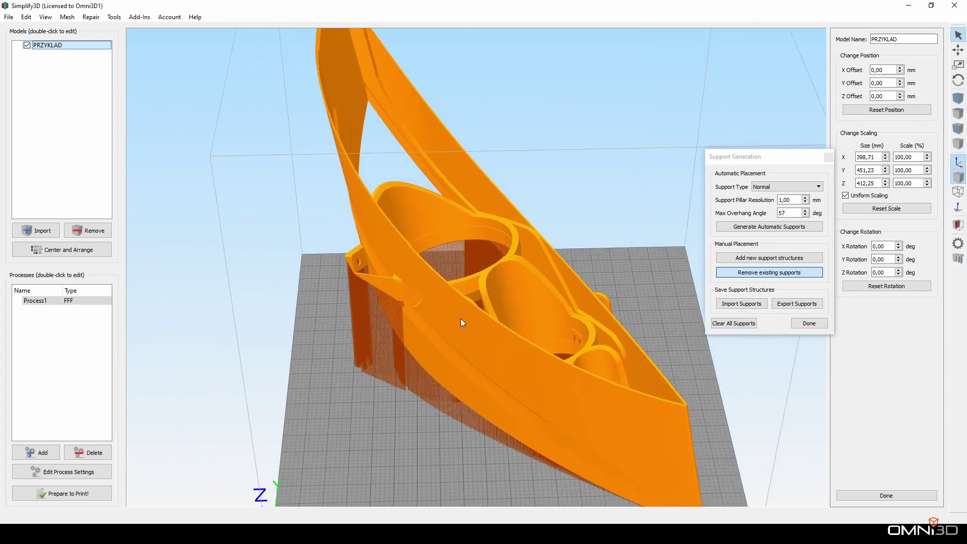